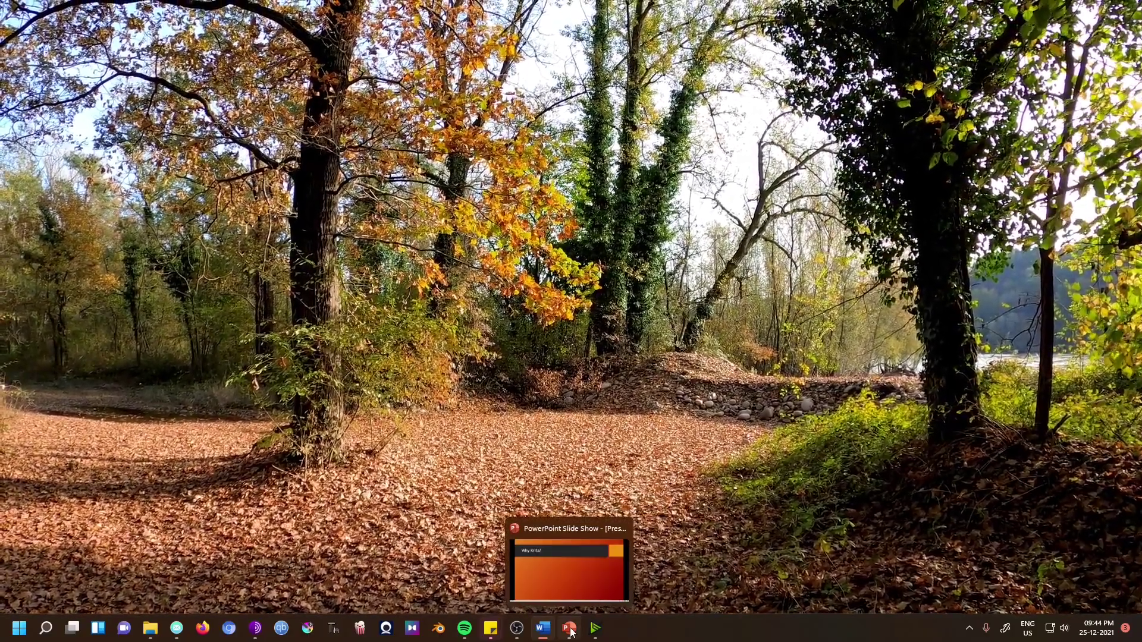
Refocus the slide show and reveal Open source, Free, Vector Support and Animation Support
{"action": "left_click", "coordinate": [570, 628]}
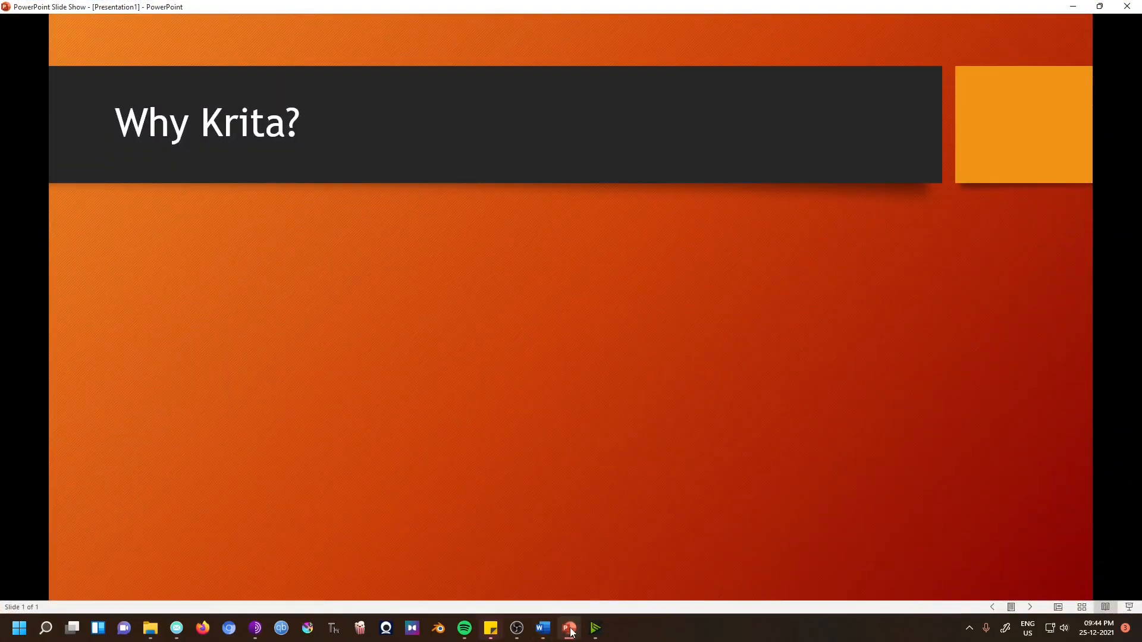
{"action": "left_click", "coordinate": [594, 537]}
{"action": "key", "text": "space"}
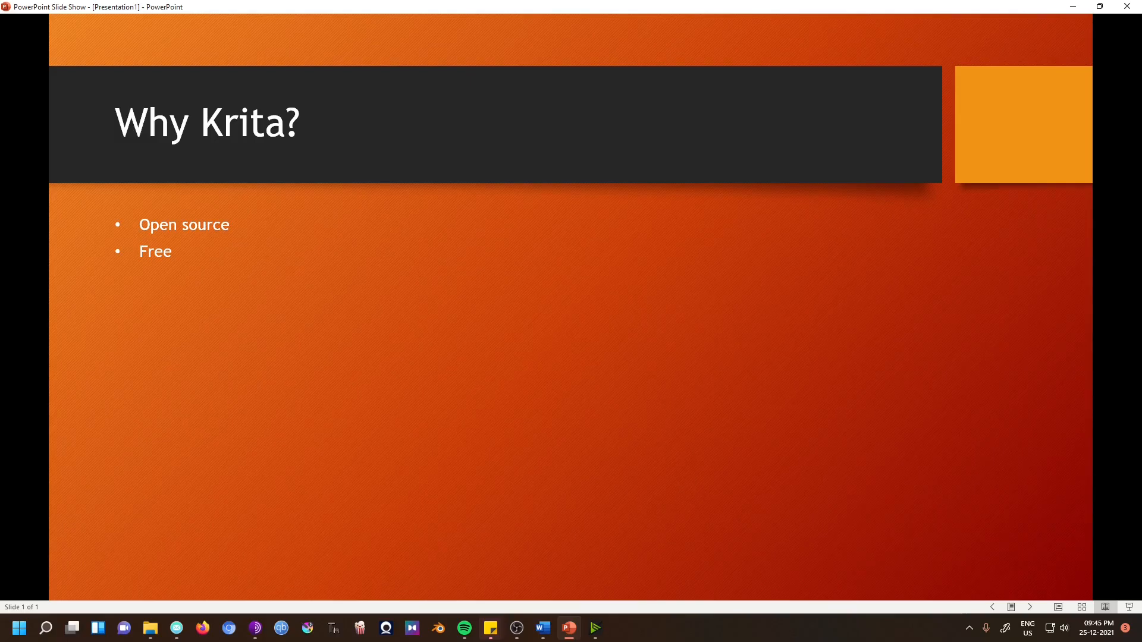
{"action": "key", "text": "space"}
{"action": "key", "text": "Right"}
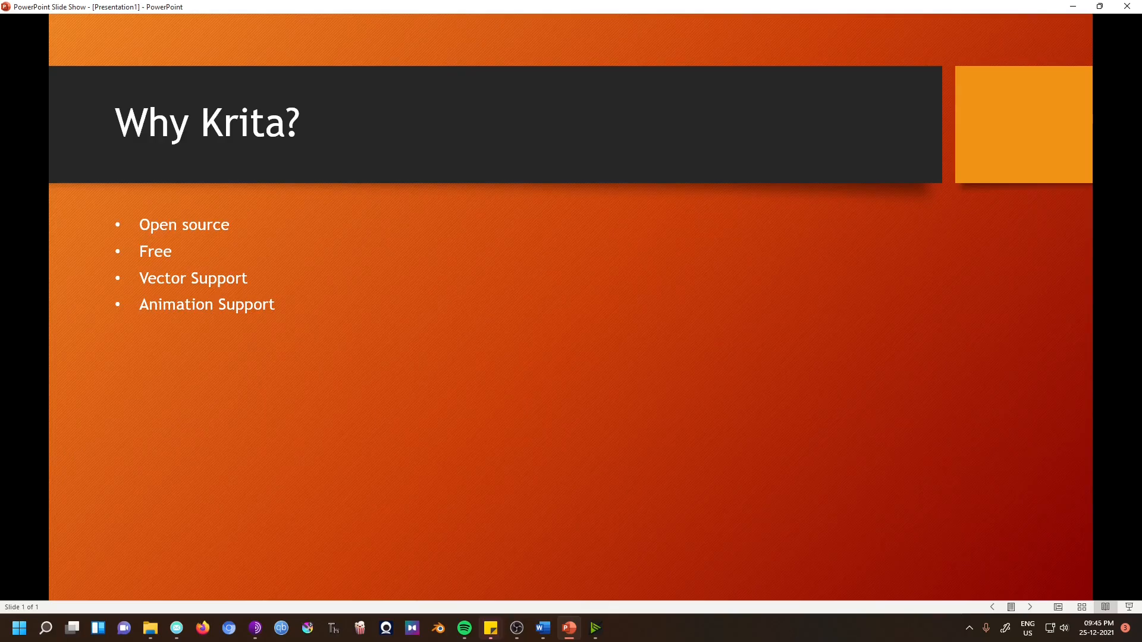
Advance through Powerful Brush Engine, Full HDR Painting, Plugin Support and Multi OS Support
{"action": "key", "text": "Right"}
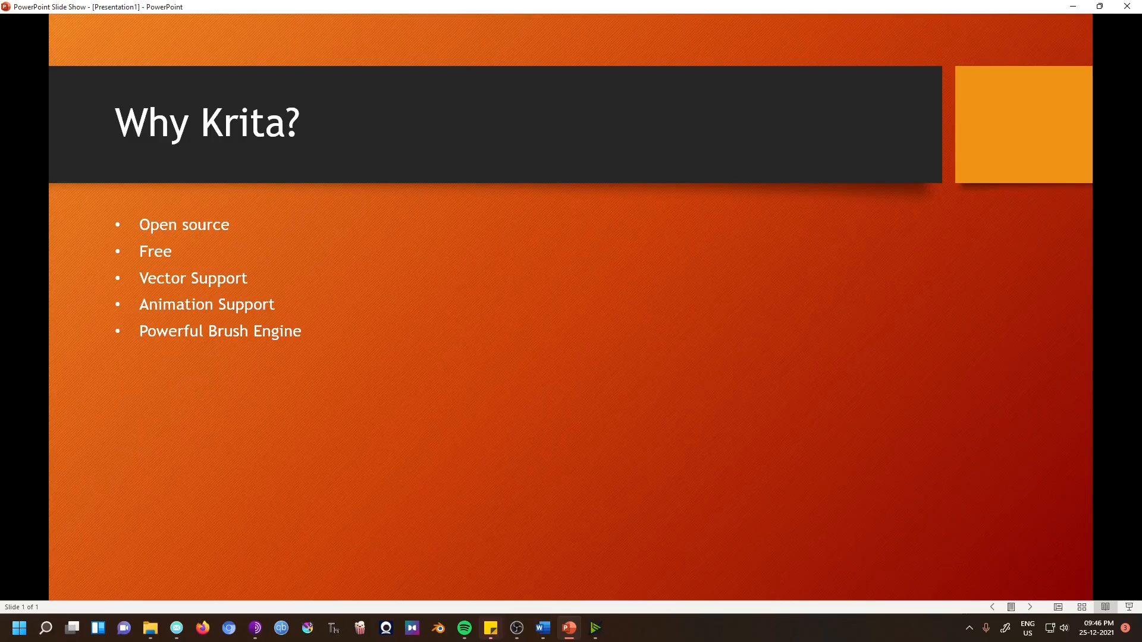
{"action": "key", "text": "Right"}
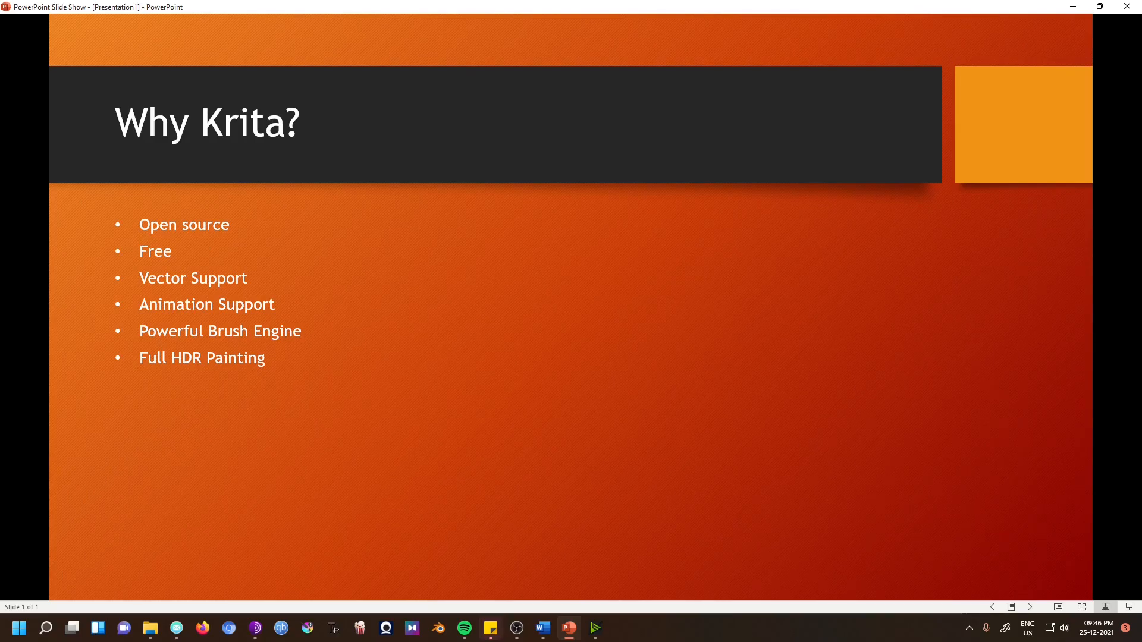
{"action": "key", "text": "Right"}
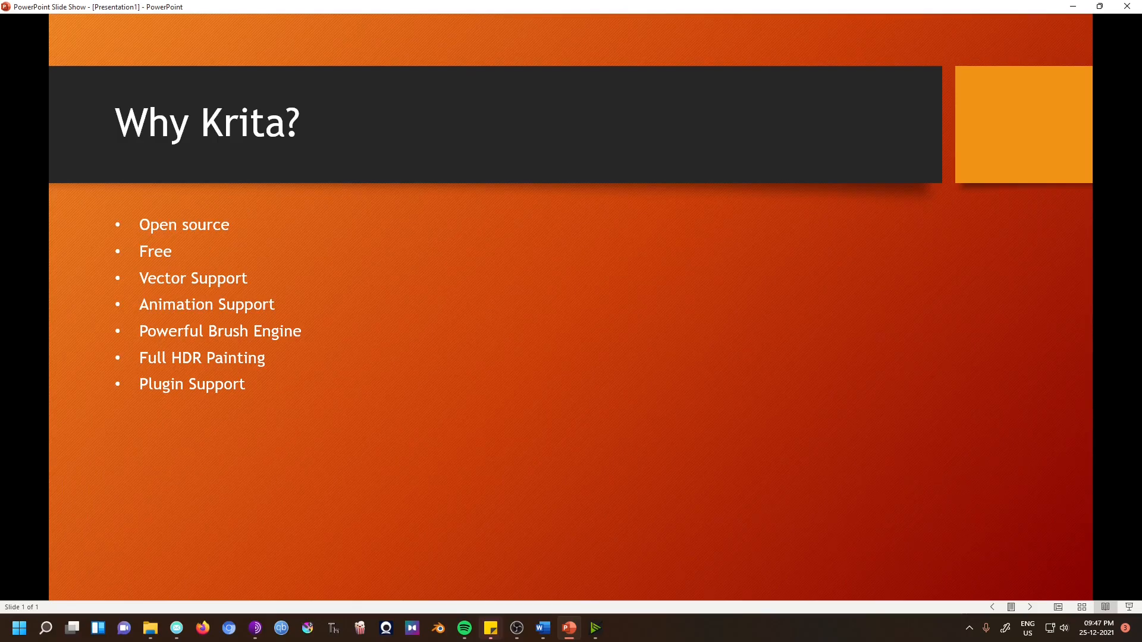
{"action": "key", "text": "Right"}
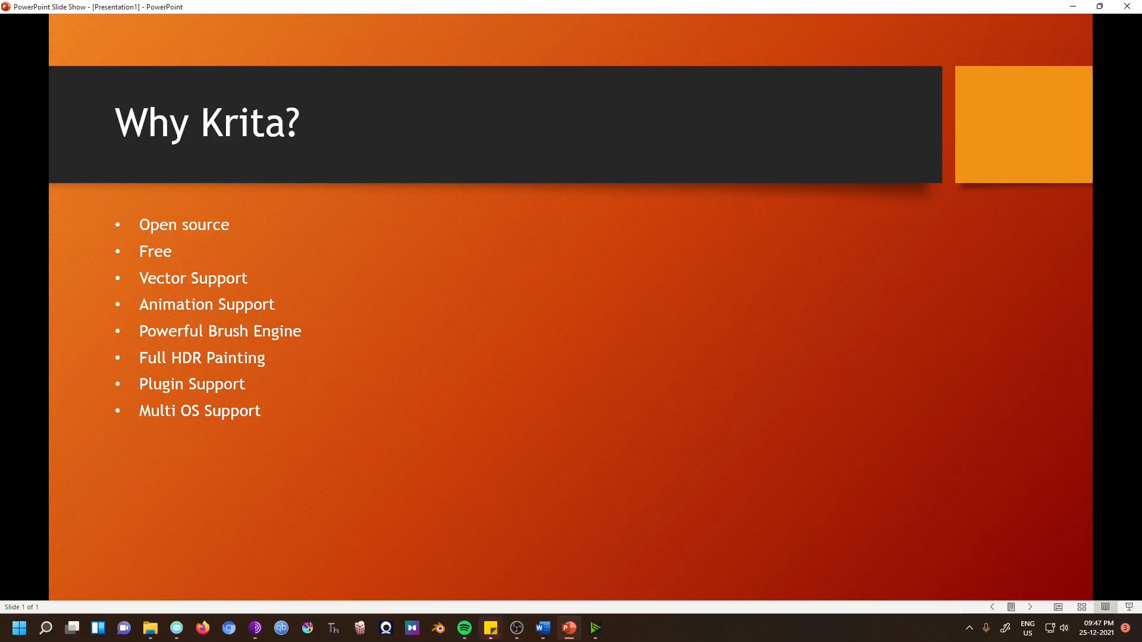
Advance through Clean and Familiar Interface, Tons of Tools, Accelerated Interface and Extensive Documents
{"action": "key", "text": "space"}
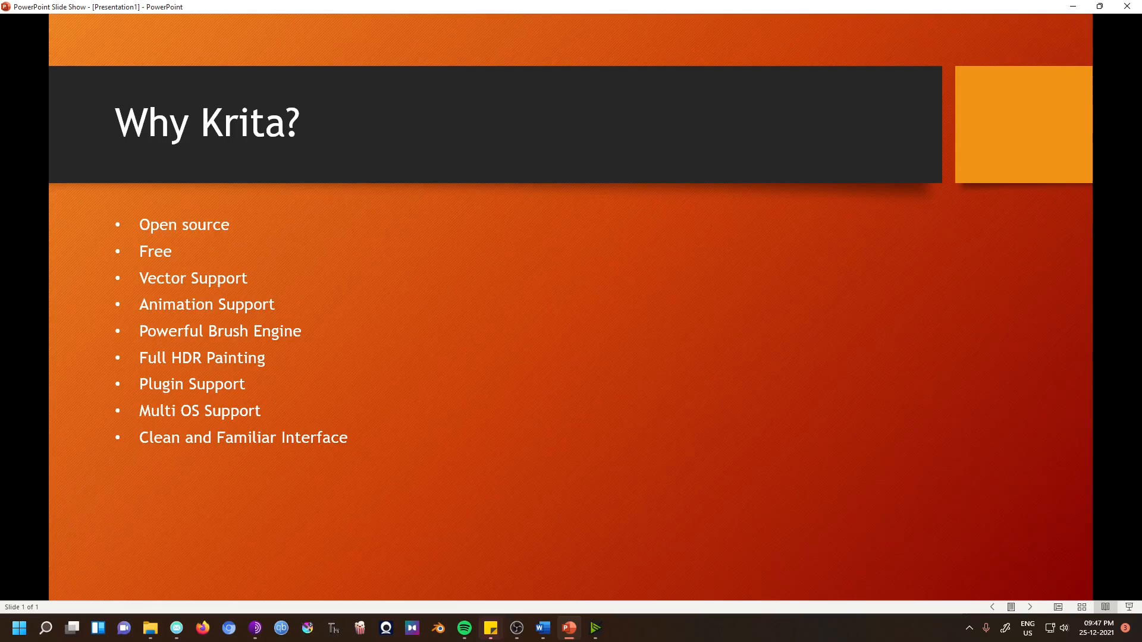
{"action": "key", "text": "space"}
{"action": "key", "text": "space"}
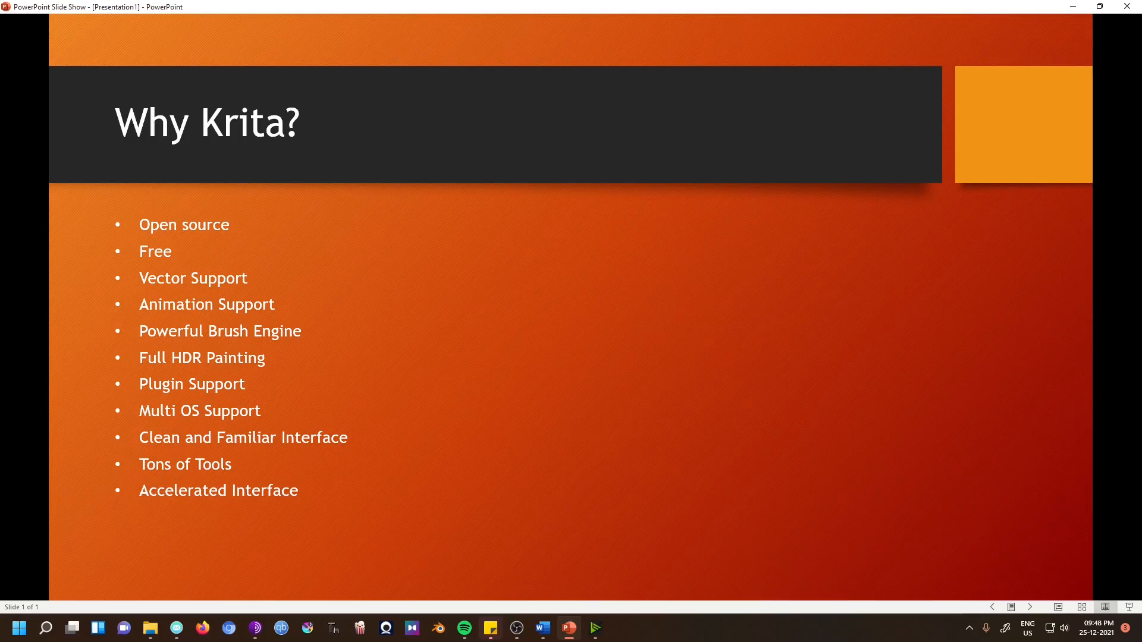
{"action": "key", "text": "space"}
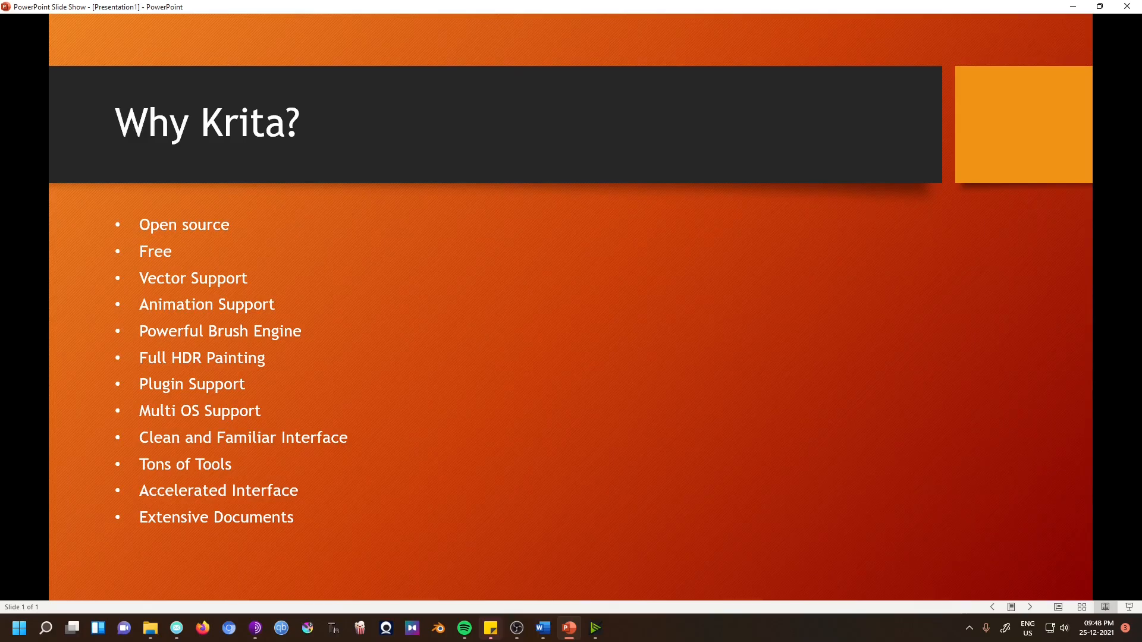
Leave the slide show, switch to Firefox and load the krita.org homepage
{"action": "key", "text": "Escape"}
{"action": "key", "text": "alt+Tab"}
{"action": "type", "text": "k"}
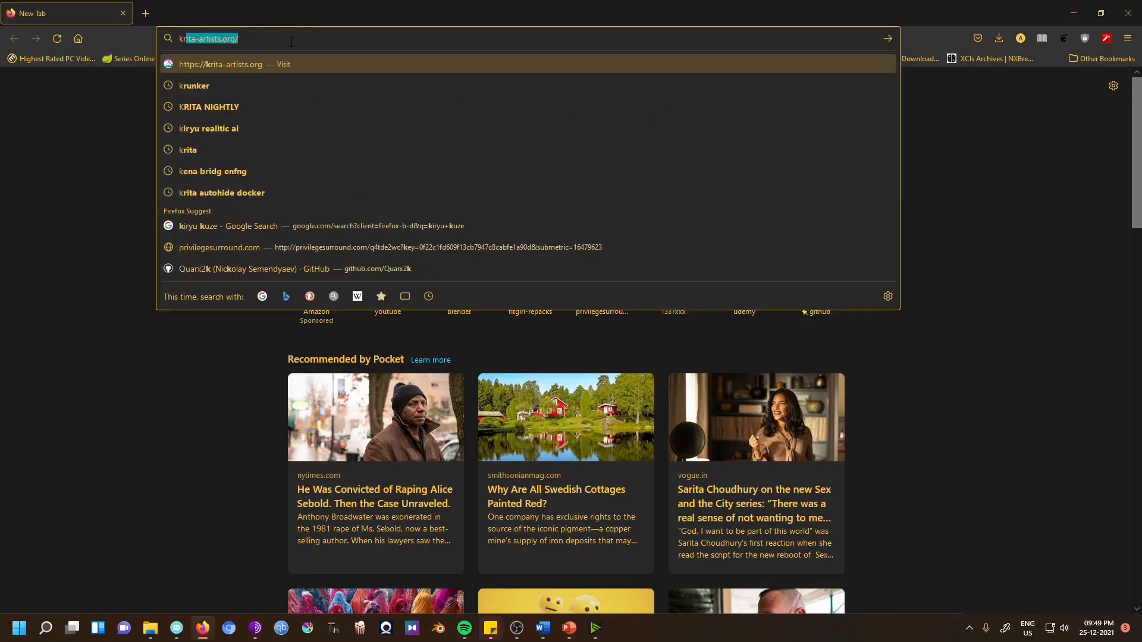
{"action": "type", "text": "r"}
{"action": "key", "text": "Return"}
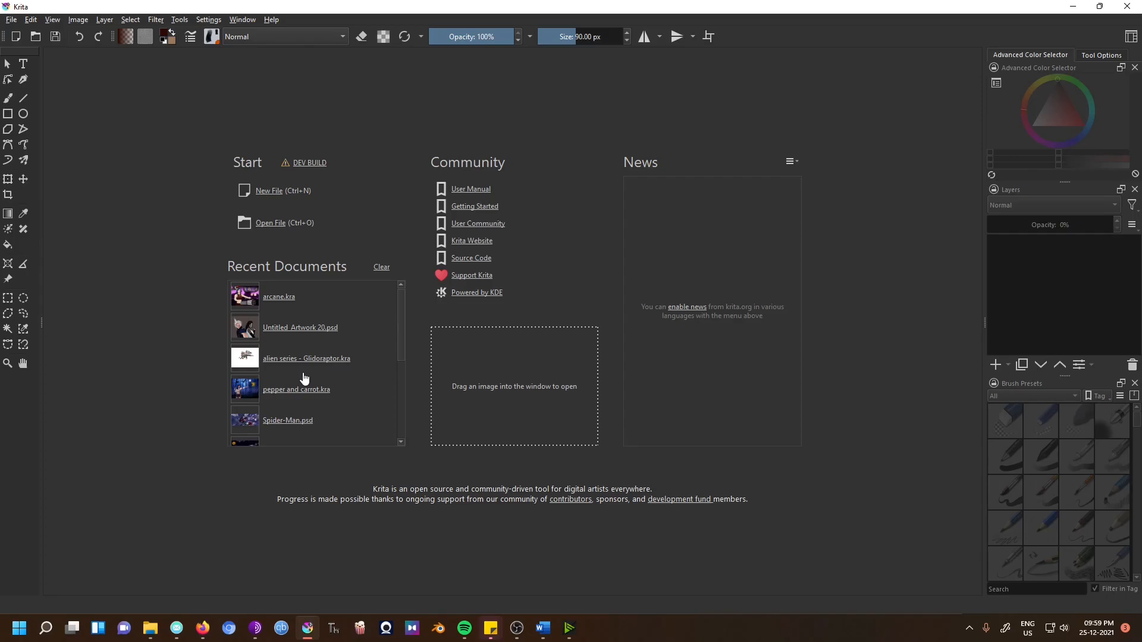
Start a custom document at A3 (300 ppi) landscape with 8-bit integer RGB/Alpha depth
{"action": "left_click", "coordinate": [276, 191]}
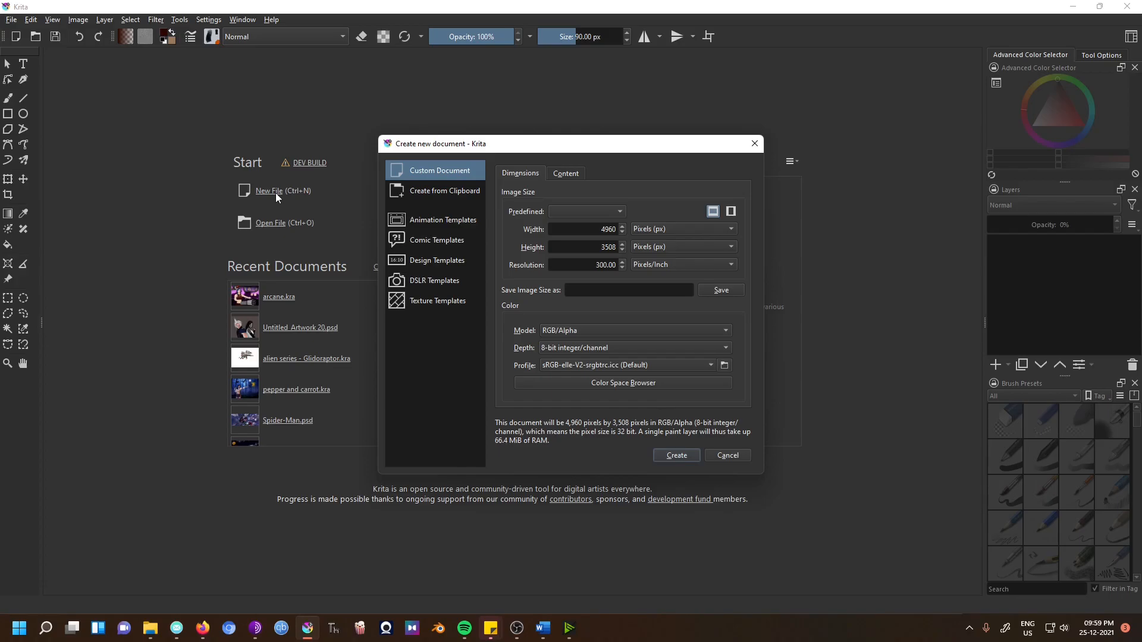
{"action": "left_click", "coordinate": [584, 212]}
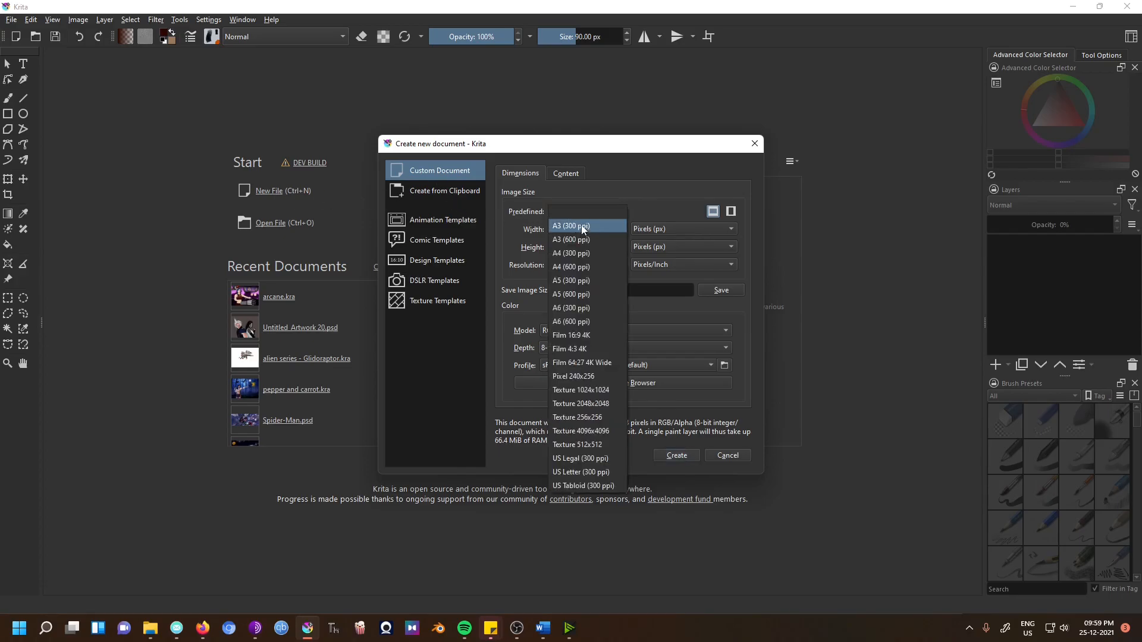
{"action": "left_click", "coordinate": [583, 229]}
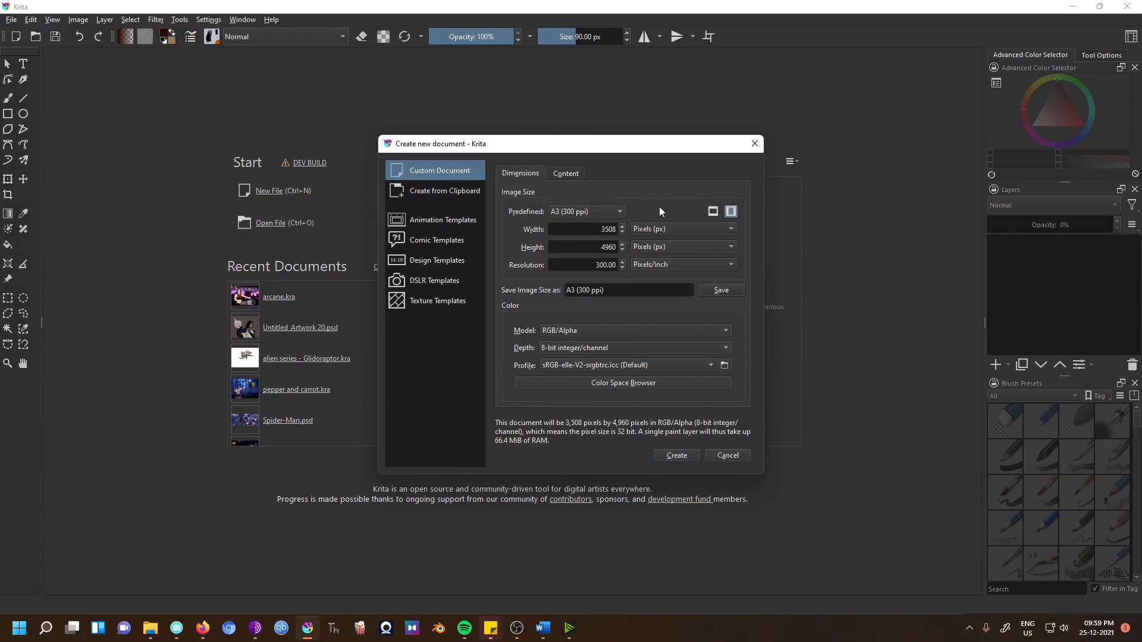
{"action": "left_click", "coordinate": [714, 212]}
{"action": "left_click", "coordinate": [590, 347]}
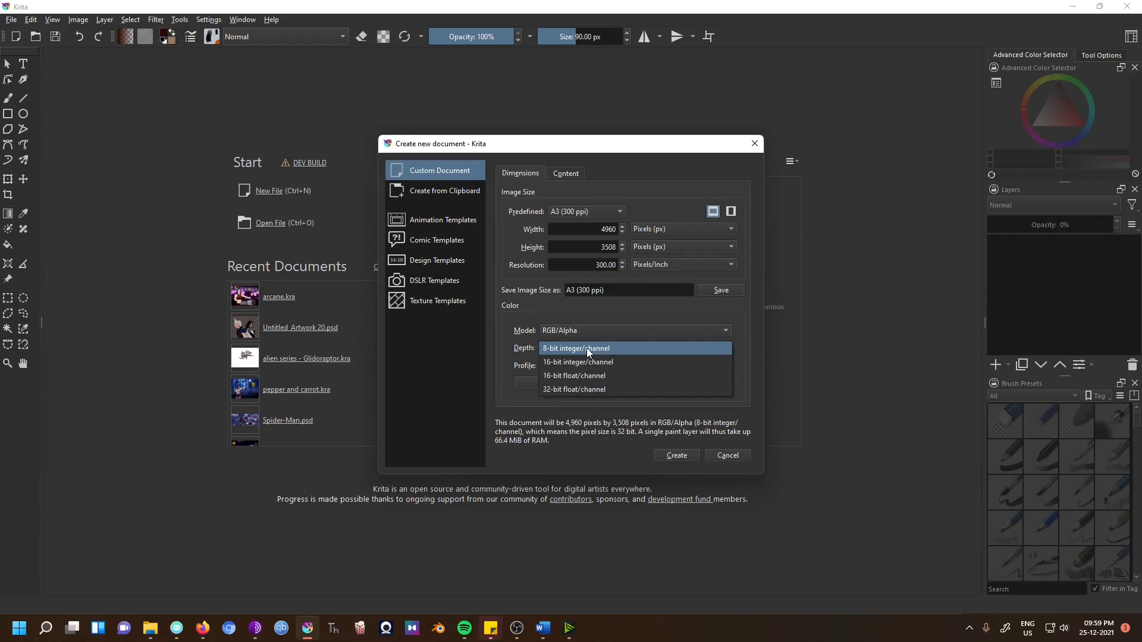
{"action": "left_click", "coordinate": [586, 349]}
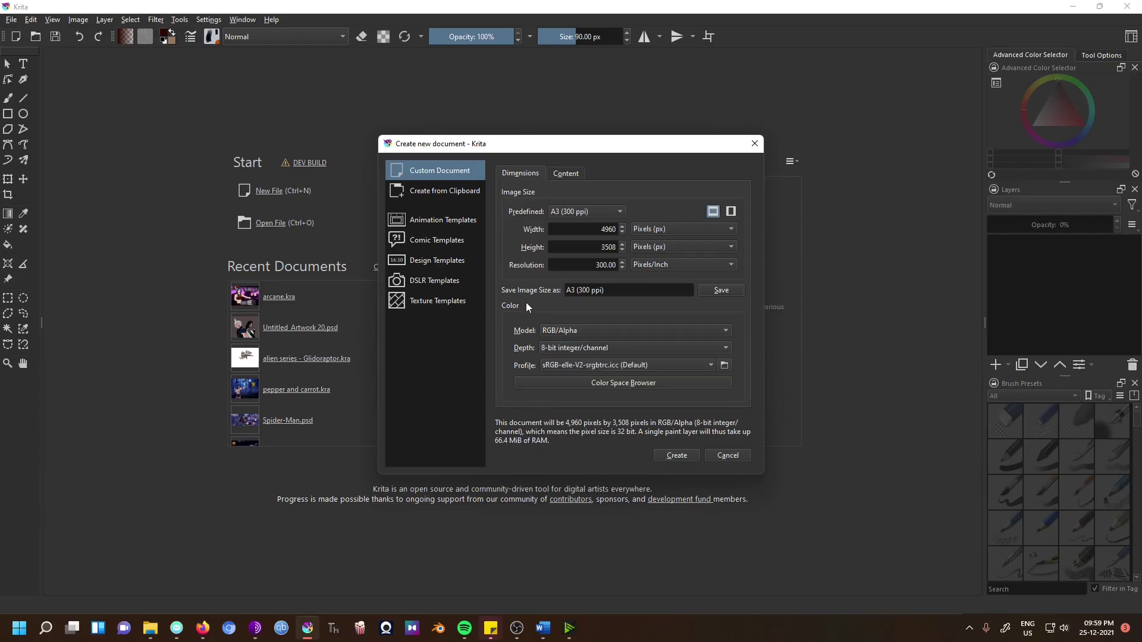
Create the A3 canvas, choose a saturated red and paint a stroke near the upper right
{"action": "left_click", "coordinate": [678, 456]}
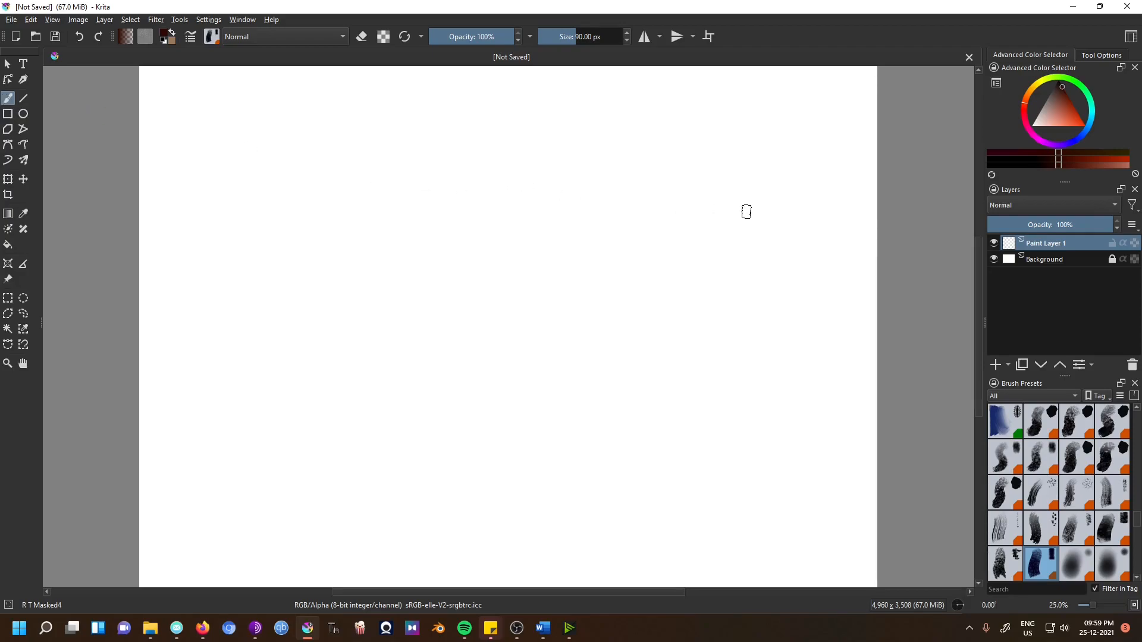
{"action": "left_click", "coordinate": [1086, 55]}
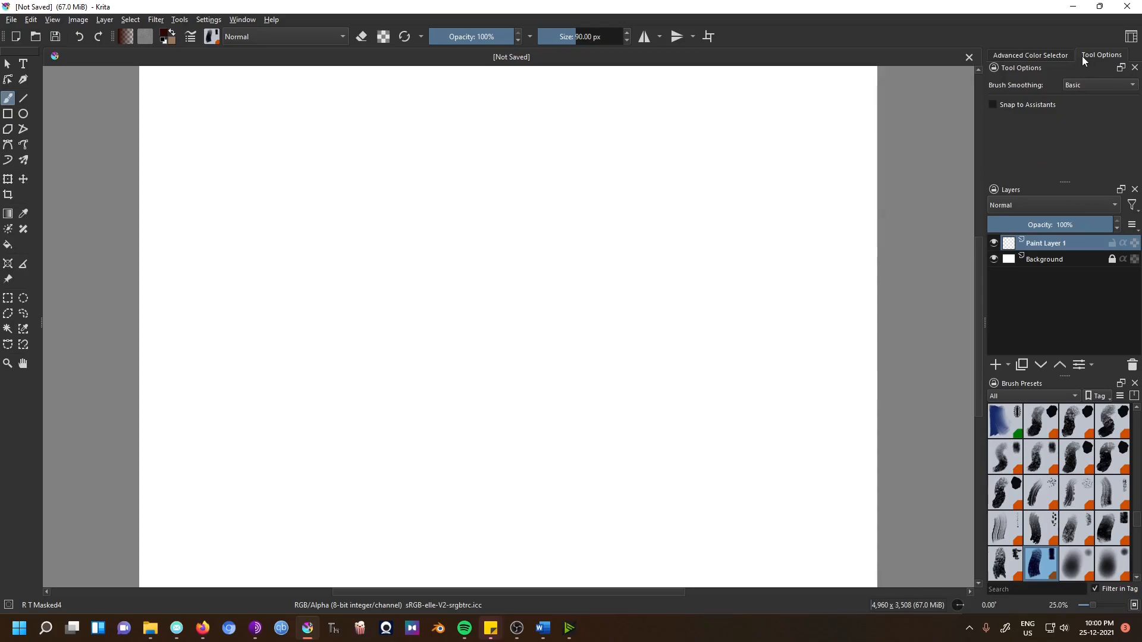
{"action": "left_click", "coordinate": [1031, 55]}
{"action": "left_click", "coordinate": [1058, 111]}
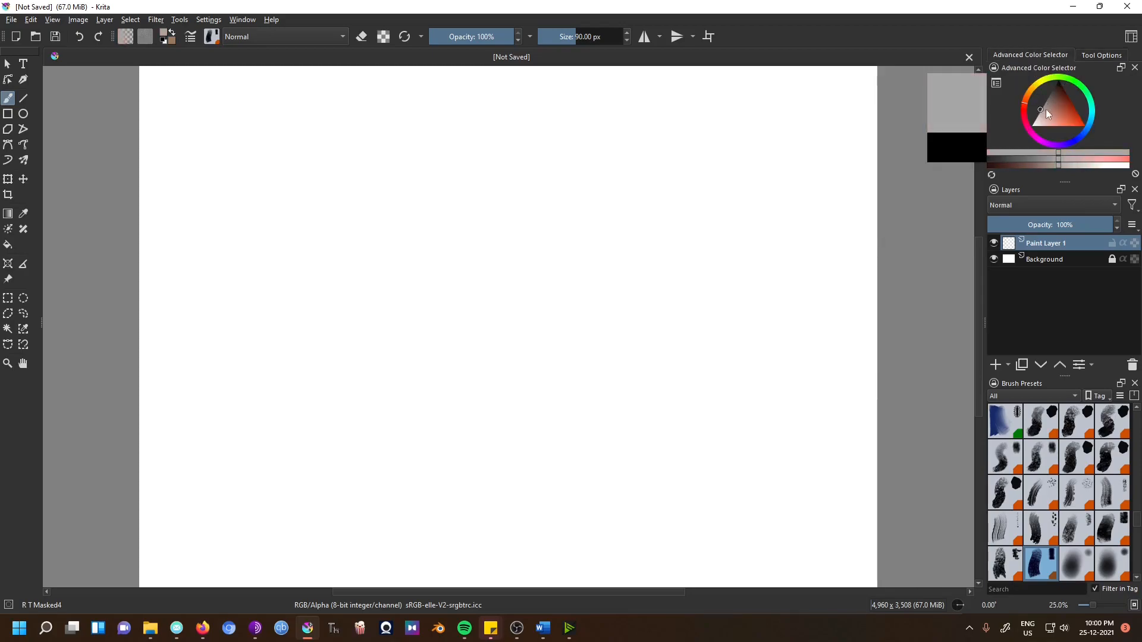
{"action": "left_click", "coordinate": [1082, 115]}
{"action": "left_click_drag", "start_coordinate": [794, 147], "coordinate": [811, 197]}
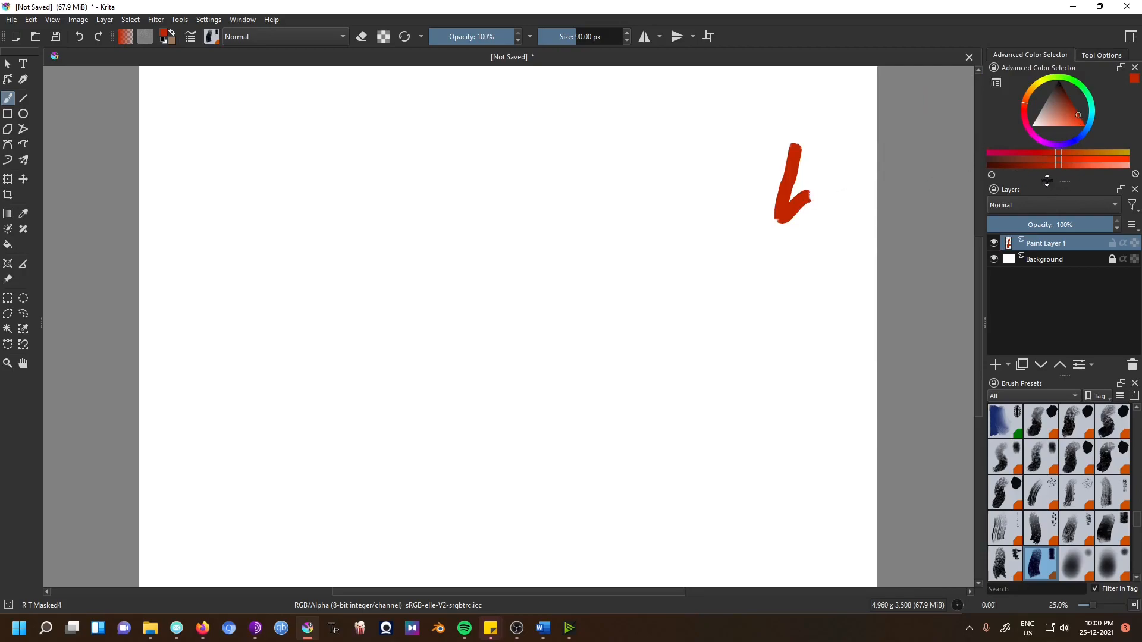
Paint a second stroke in a paler salmon red, then look at the layer blending modes
{"action": "left_click", "coordinate": [1064, 125]}
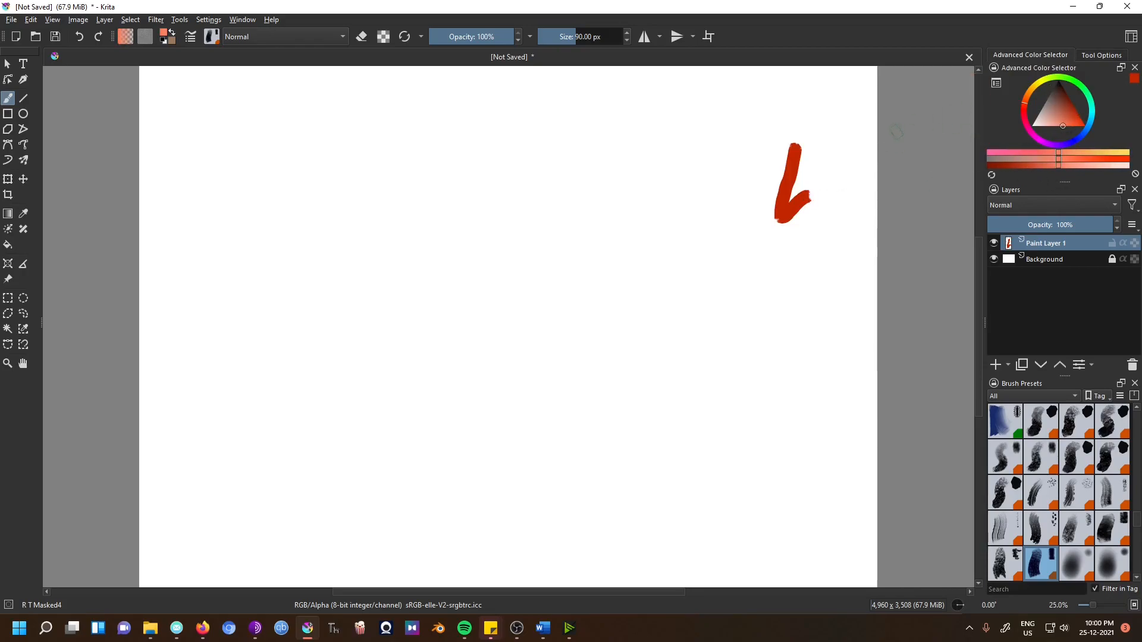
{"action": "left_click_drag", "start_coordinate": [870, 165], "coordinate": [820, 261]}
{"action": "left_click", "coordinate": [1134, 78]}
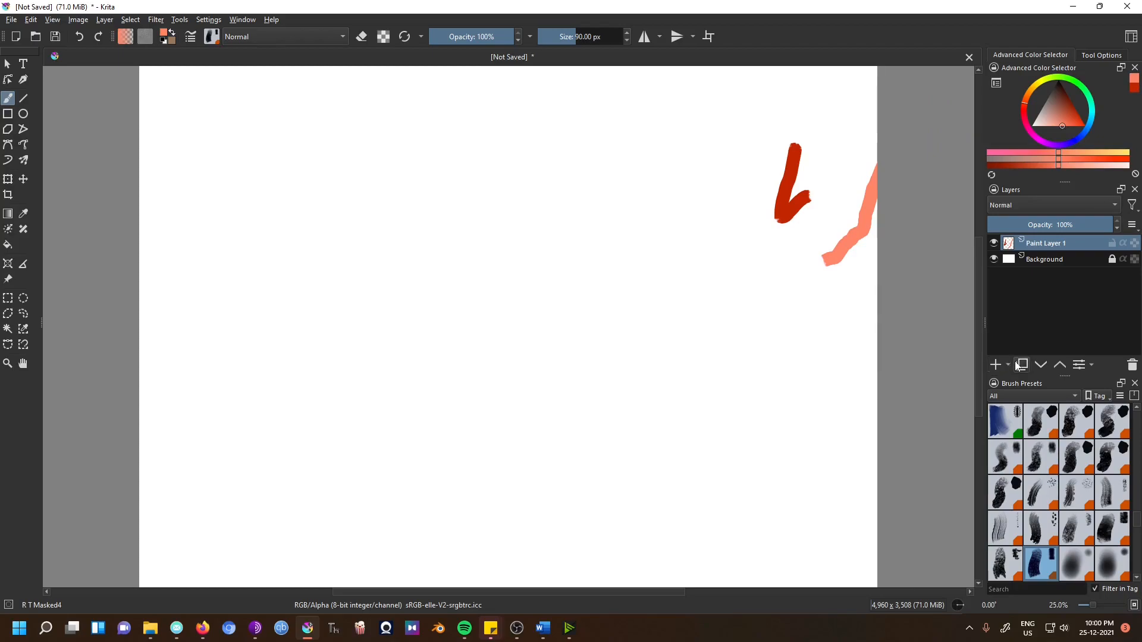
{"action": "left_click", "coordinate": [1040, 207]}
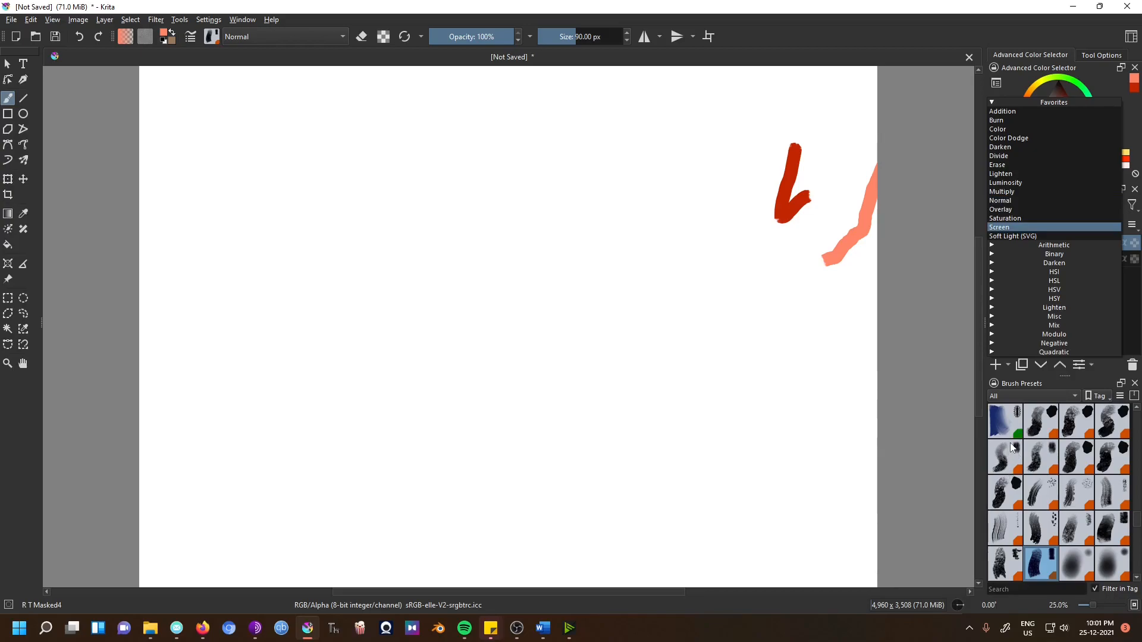
Filter the brush presets to Erasers, then to the Textures group
{"action": "left_click", "coordinate": [1035, 396]}
{"action": "left_click", "coordinate": [1014, 460]}
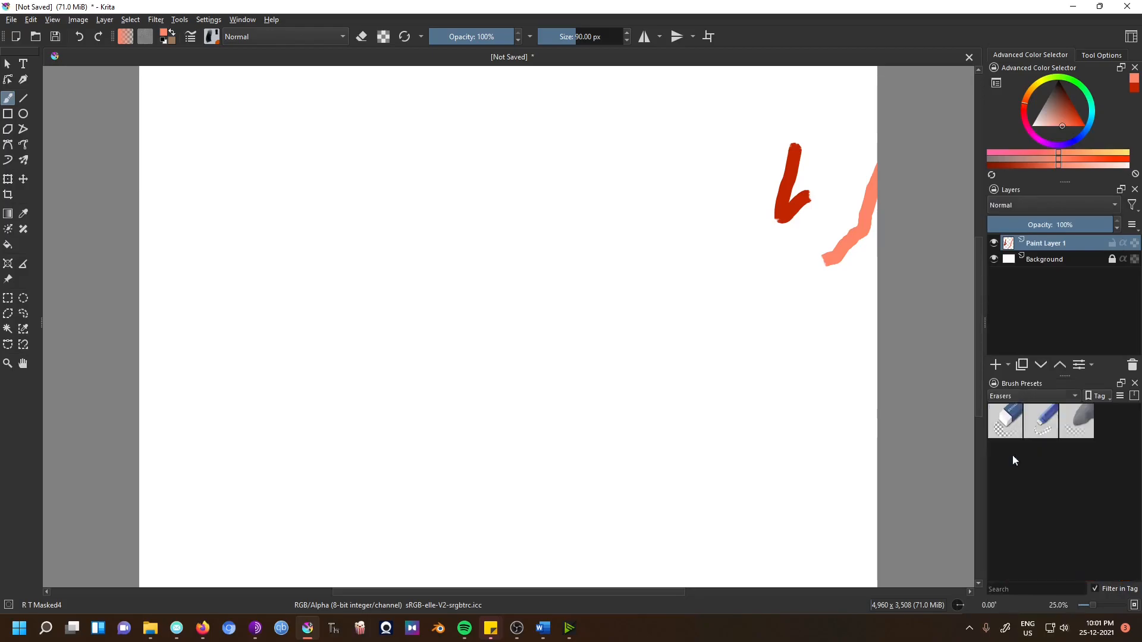
{"action": "left_click", "coordinate": [1031, 395]}
{"action": "left_click", "coordinate": [1021, 448]}
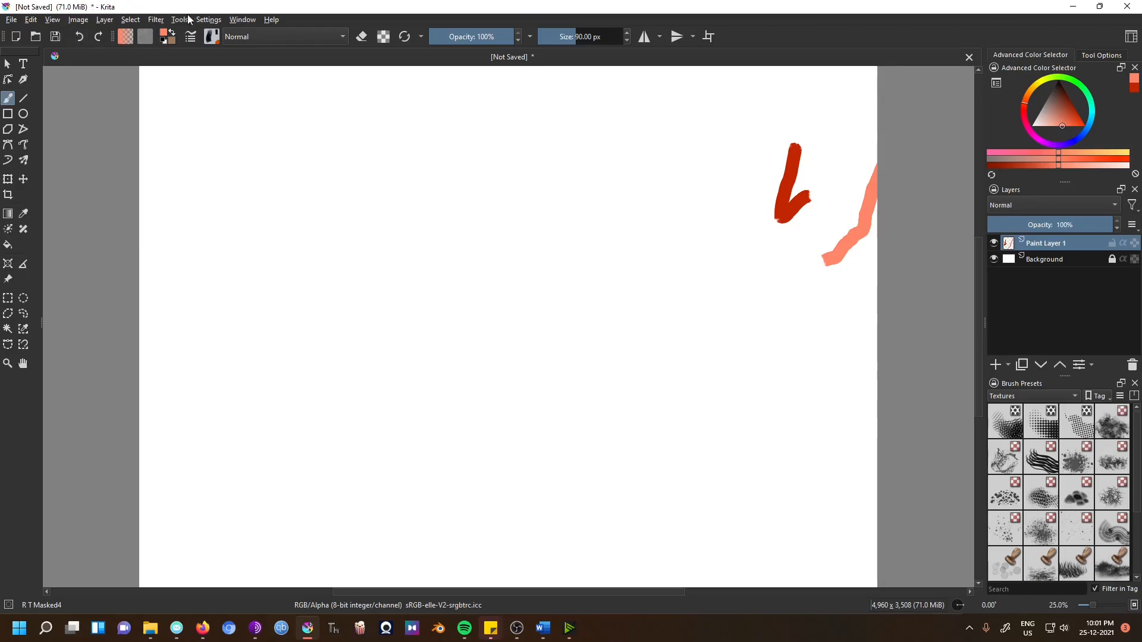
In Configure Krita, review the Display renderer choices and show the Tablet pressure settings
{"action": "left_click", "coordinate": [209, 19]}
{"action": "left_click", "coordinate": [234, 33]}
{"action": "left_click", "coordinate": [381, 215]}
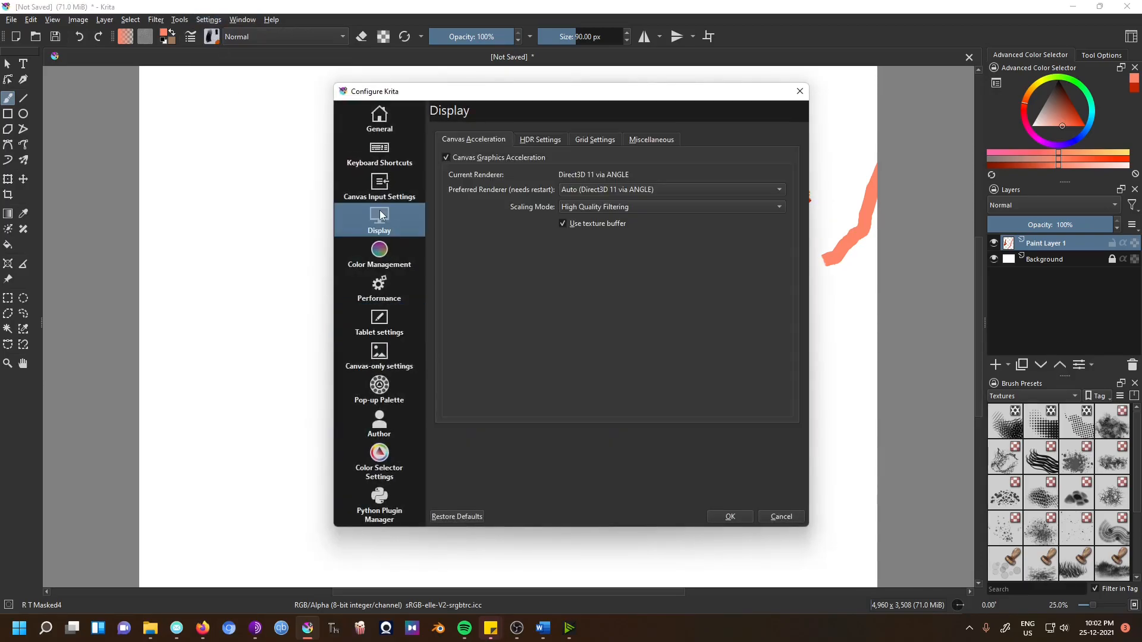
{"action": "left_click", "coordinate": [648, 190]}
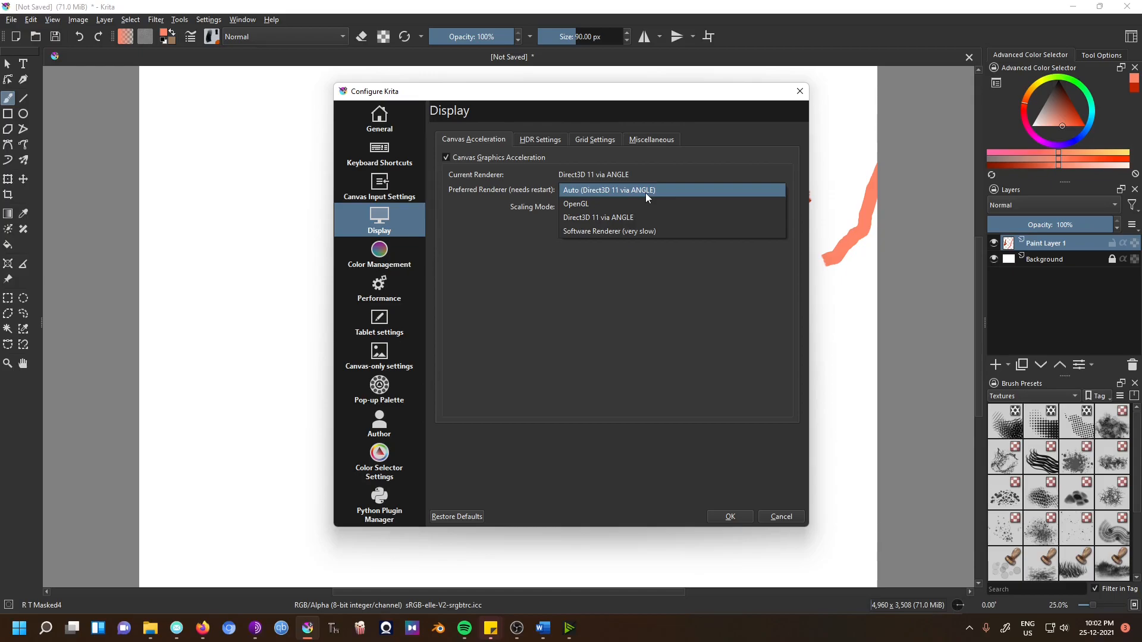
{"action": "left_click", "coordinate": [377, 324]}
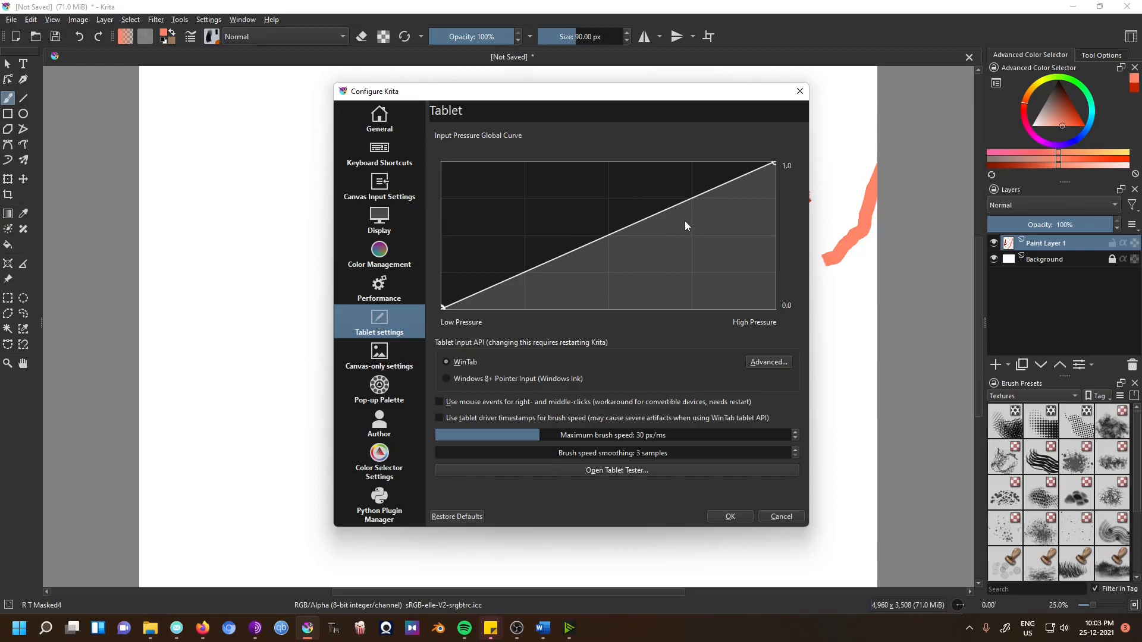
Close the preferences and show the pop-up palette with its brush size and opacity panel
{"action": "left_click", "coordinate": [799, 91]}
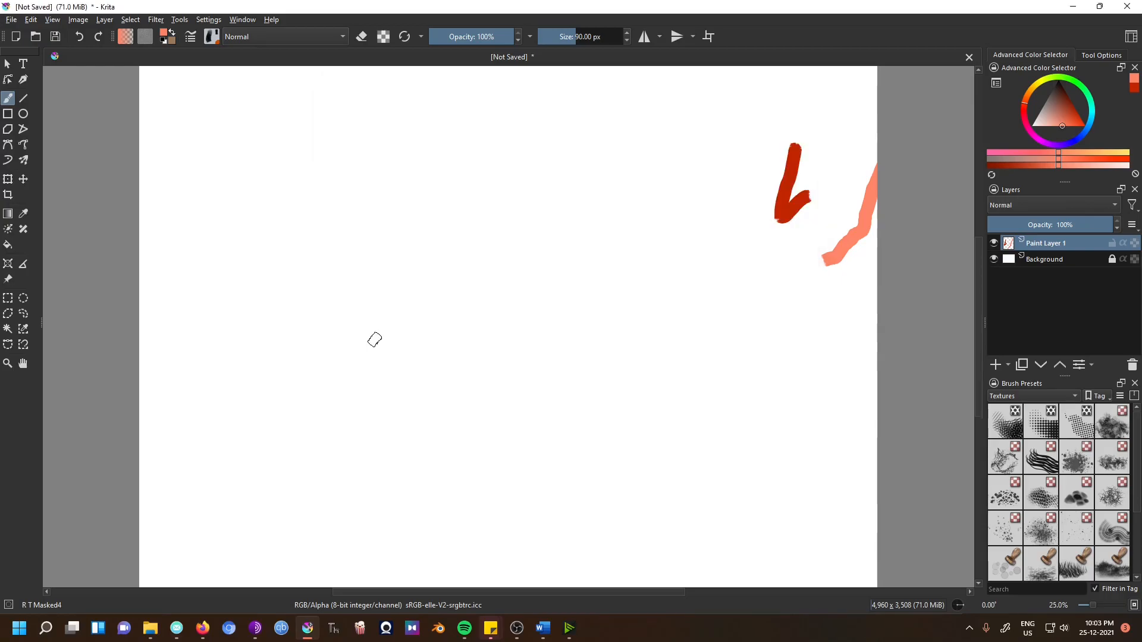
{"action": "right_click", "coordinate": [376, 341]}
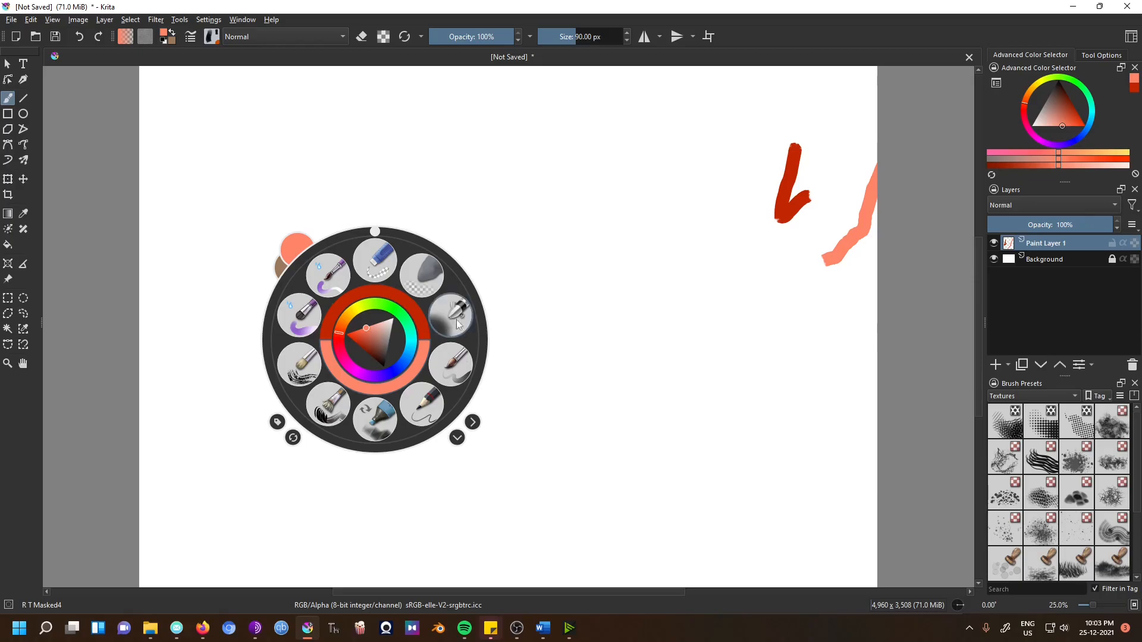
{"action": "left_click", "coordinate": [473, 422]}
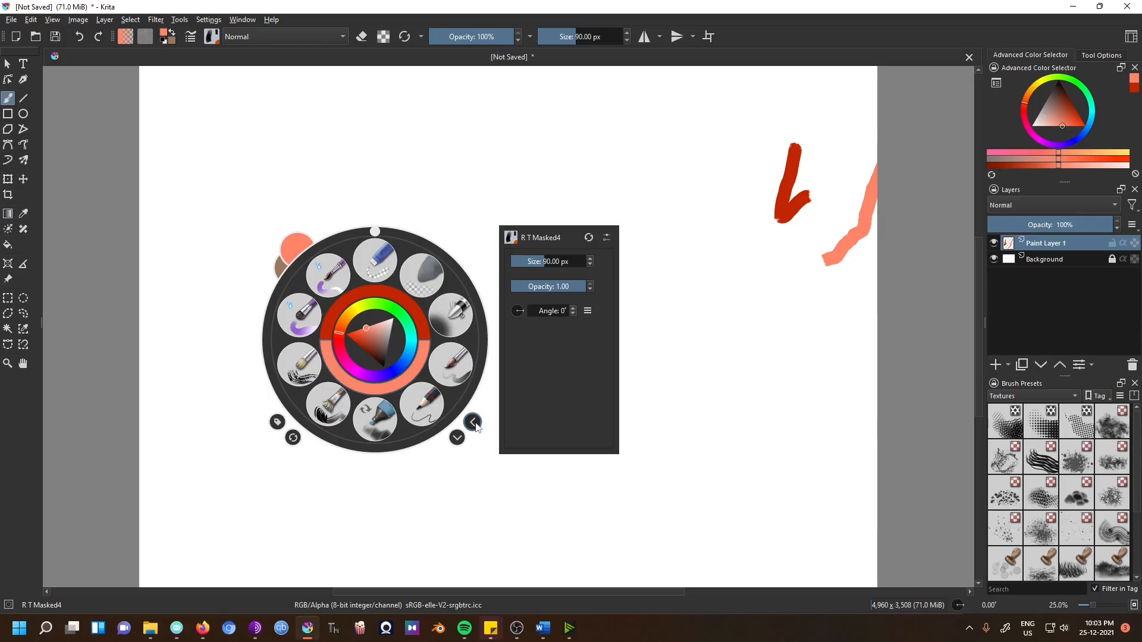
Dismiss the pop-up palette, view canvas-only mode and return to the full interface
{"action": "right_click", "coordinate": [715, 403]}
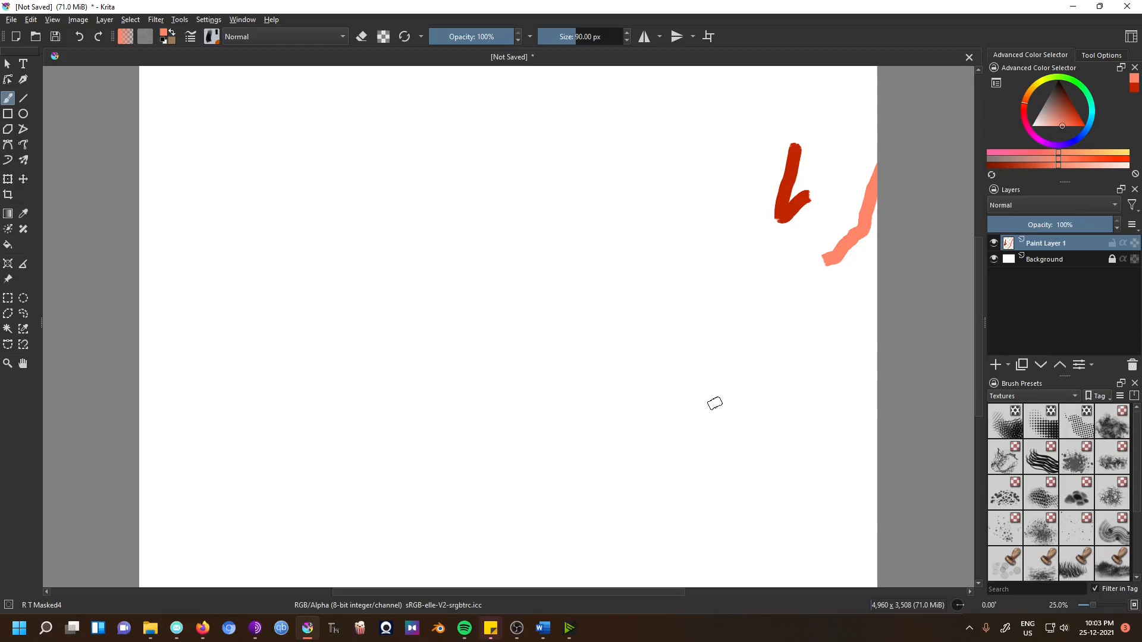
{"action": "key", "text": "Tab"}
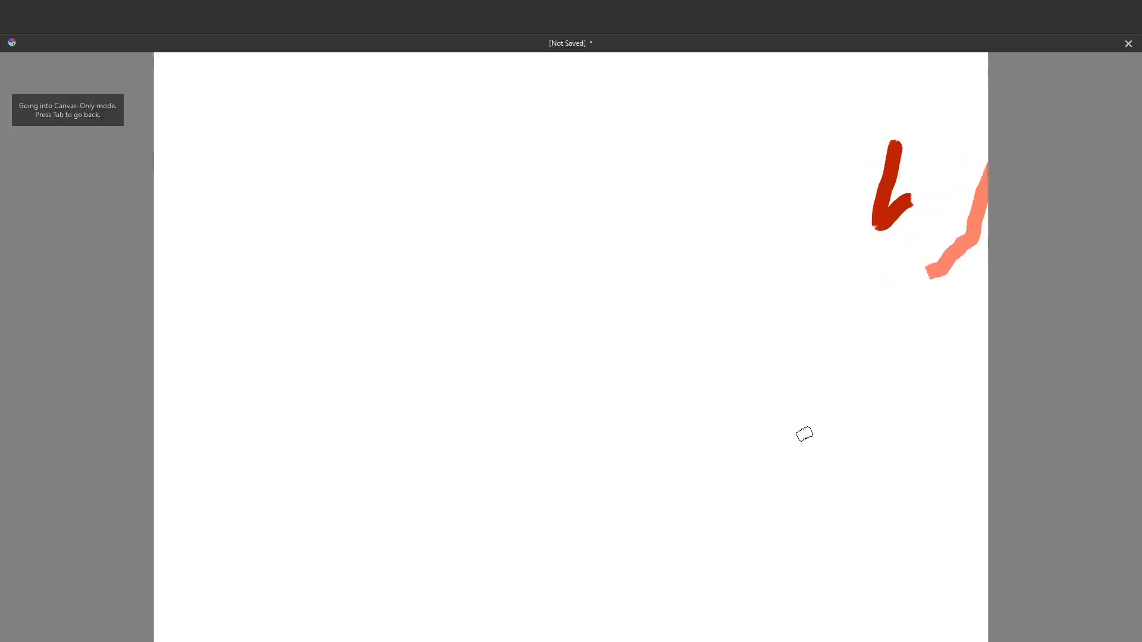
{"action": "key", "text": "Tab"}
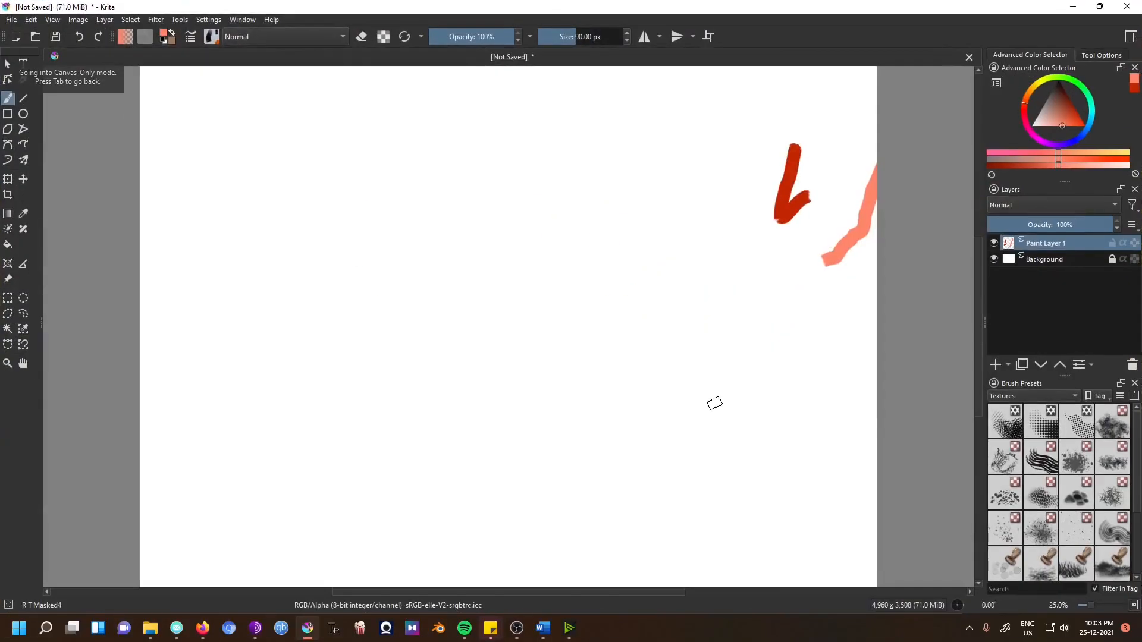